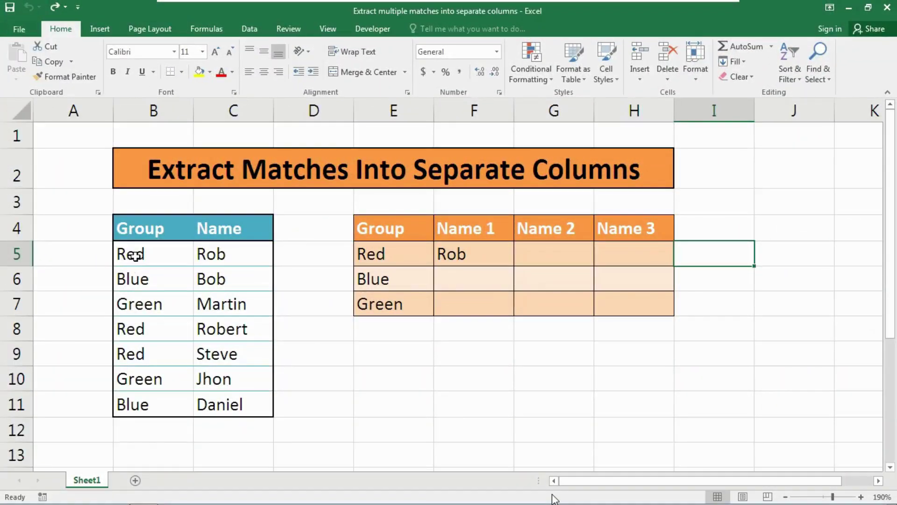
# - Select the Group and Name source columns, then fill F5's formula across and down to H7
pyautogui.click(141, 279)
pyautogui.moveTo(136, 328); pyautogui.dragTo(133, 404)
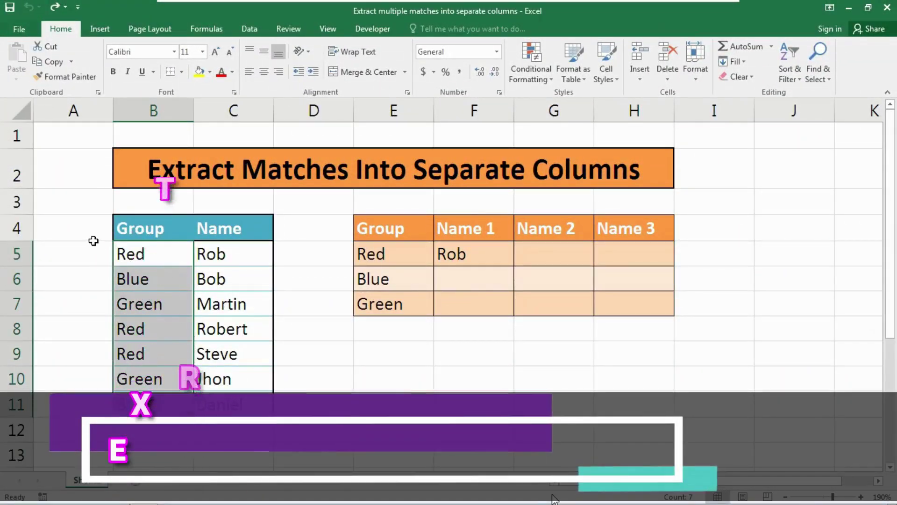
pyautogui.moveTo(224, 254); pyautogui.dragTo(225, 402)
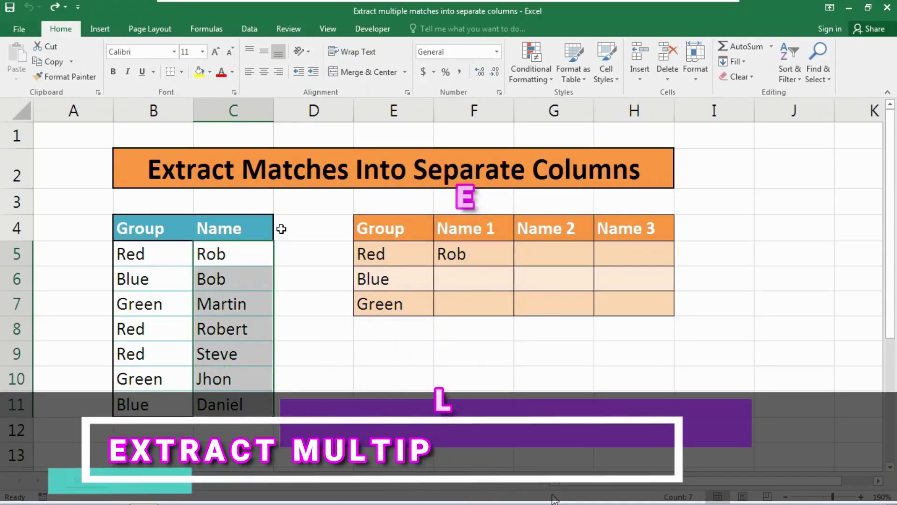
pyautogui.click(473, 254)
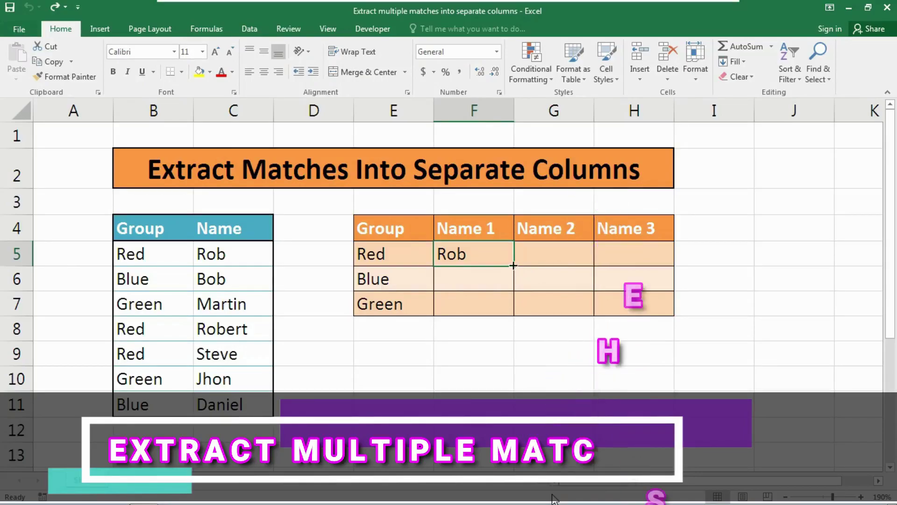
pyautogui.moveTo(514, 266); pyautogui.dragTo(642, 317)
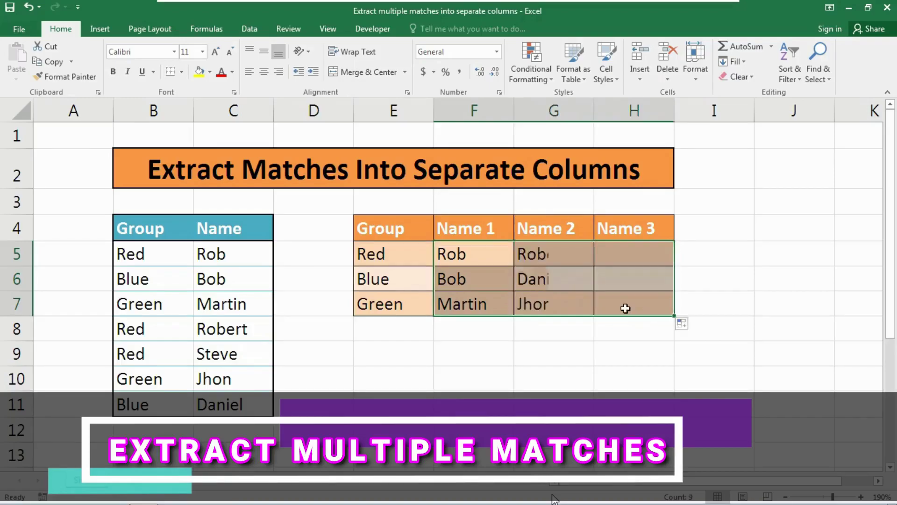
# - Compare the Red, Blue and Green results (Rob, Bob, Martin) against the source list entries
pyautogui.click(457, 255)
pyautogui.click(152, 255)
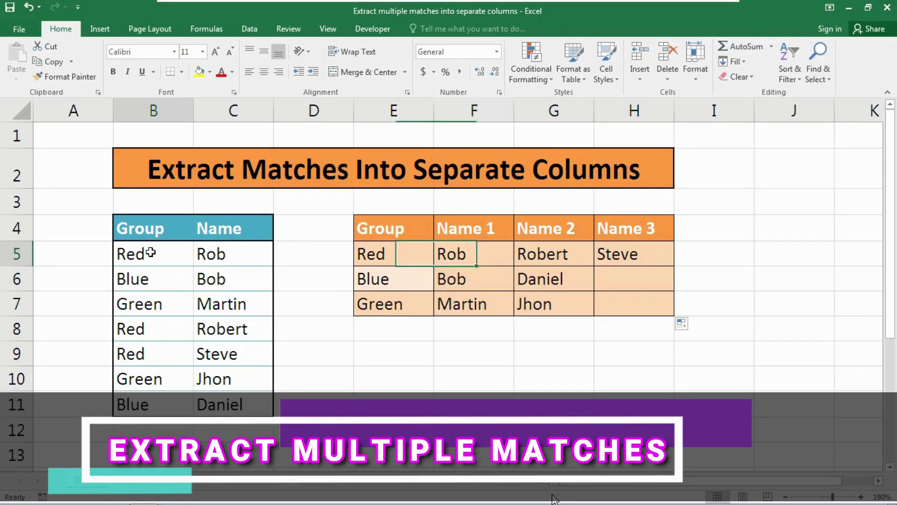
pyautogui.click(219, 258)
pyautogui.click(379, 255)
pyautogui.click(486, 256)
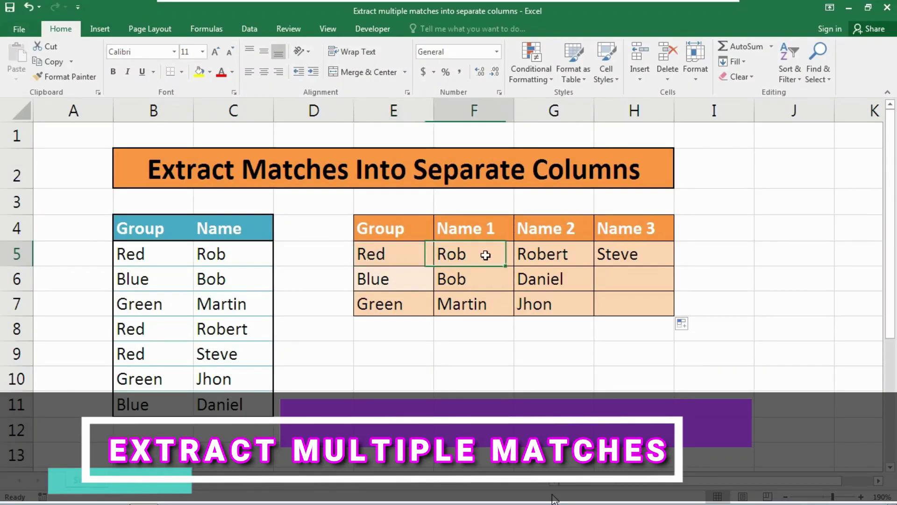
pyautogui.click(388, 281)
pyautogui.click(459, 280)
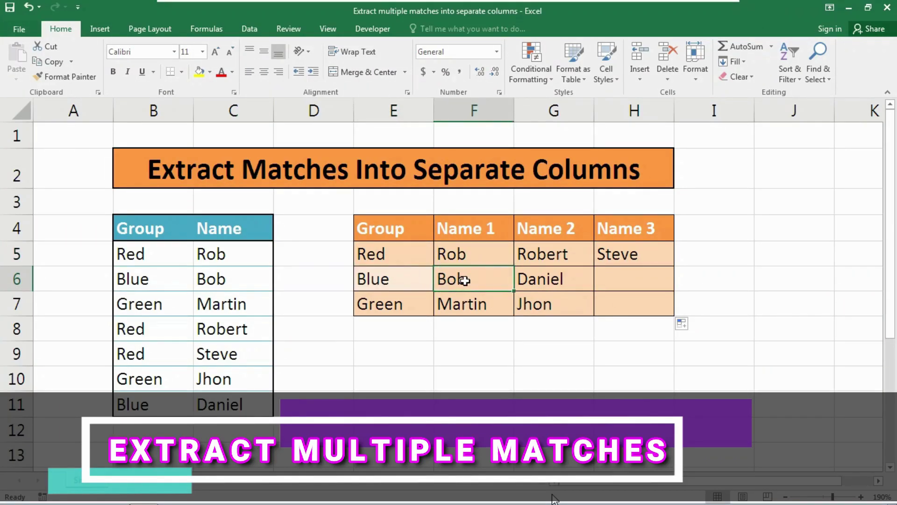
pyautogui.click(126, 286)
pyautogui.click(219, 280)
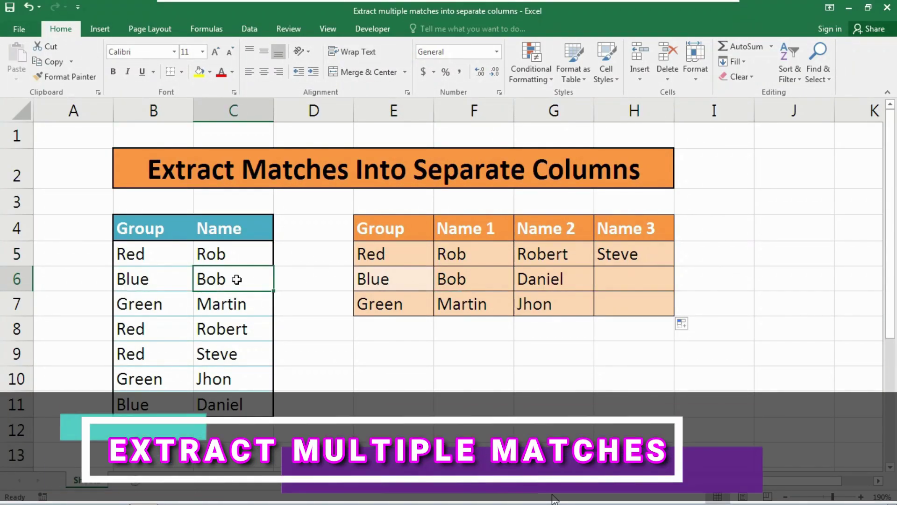
pyautogui.click(450, 304)
pyautogui.click(399, 306)
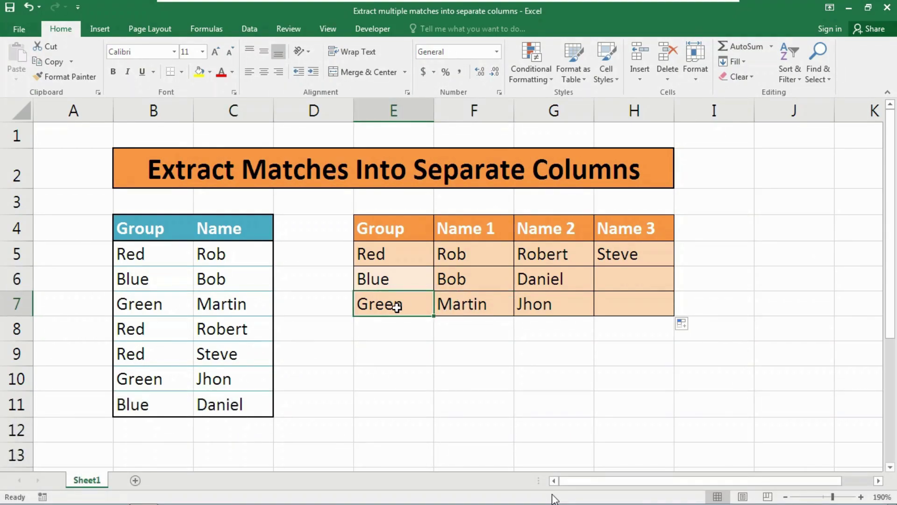
pyautogui.click(243, 309)
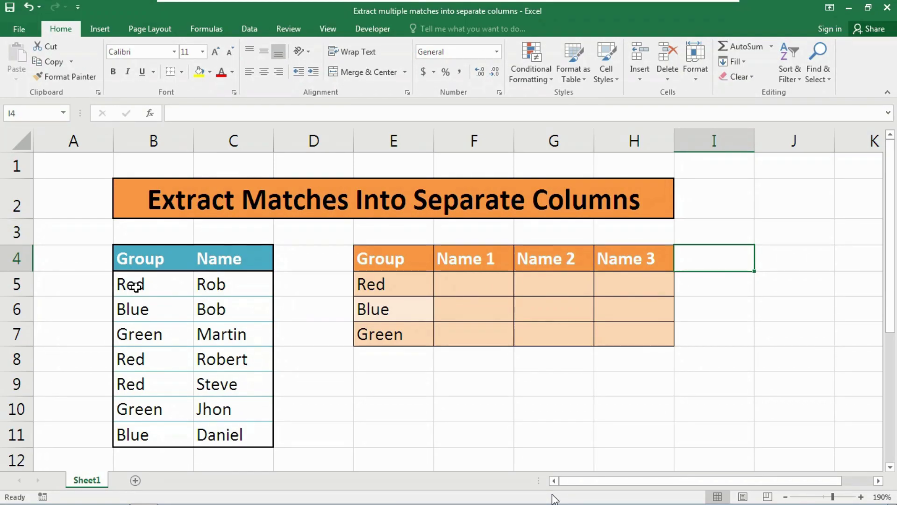
# - Select B5:B11 and replace the Name Box reference with the range name 'groups'
pyautogui.click(136, 287)
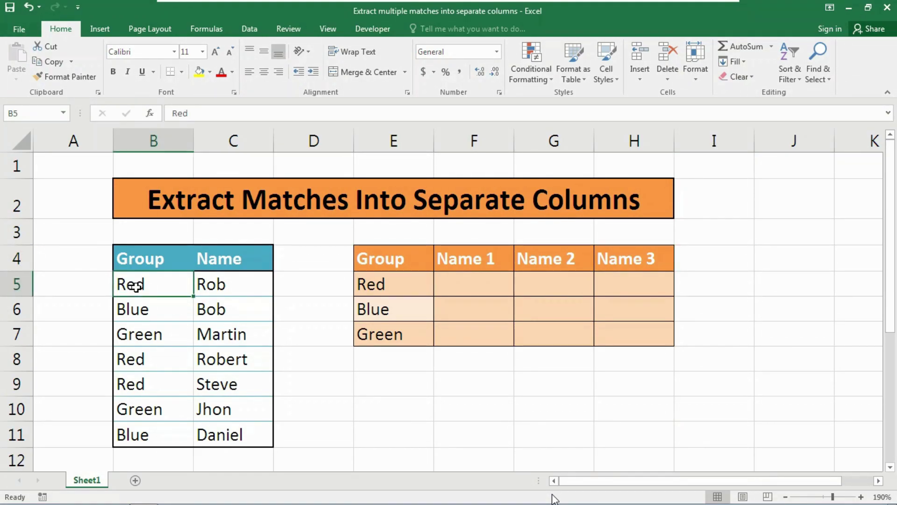
pyautogui.click(141, 428)
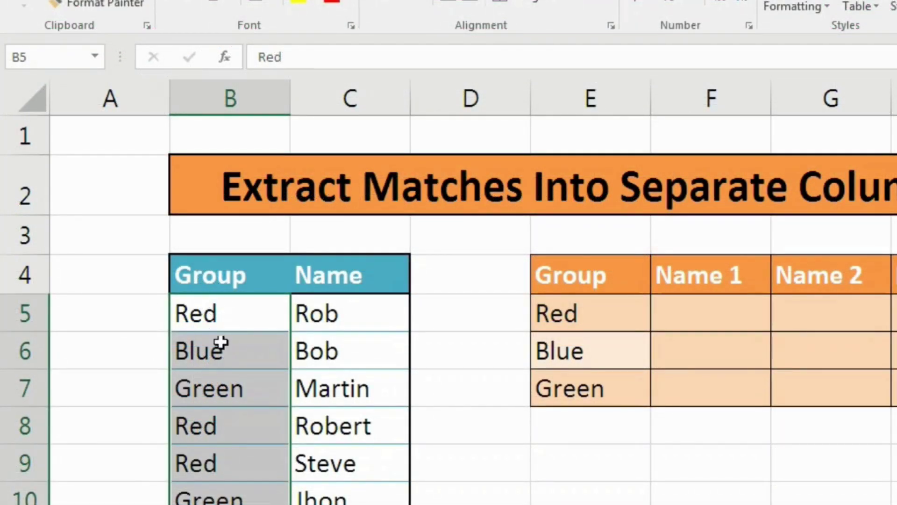
pyautogui.click(39, 64)
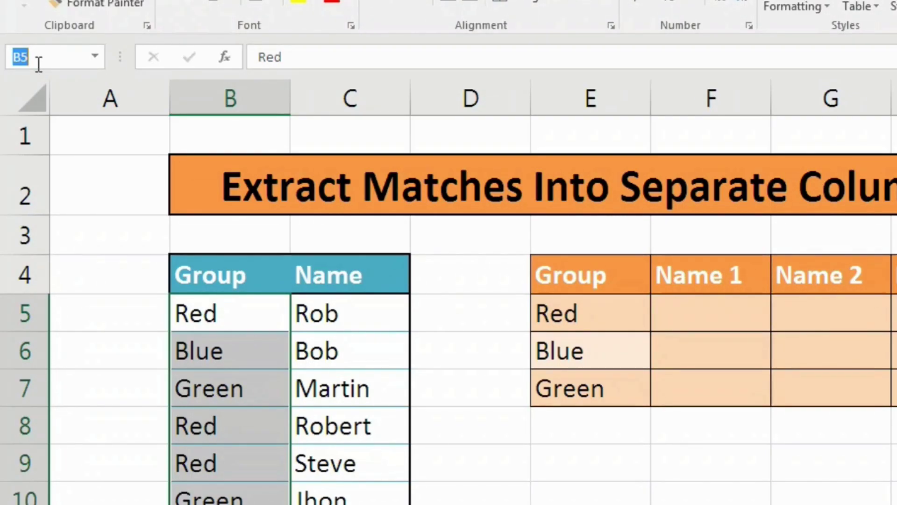
pyautogui.press('BackSpace')
pyautogui.write('groups')
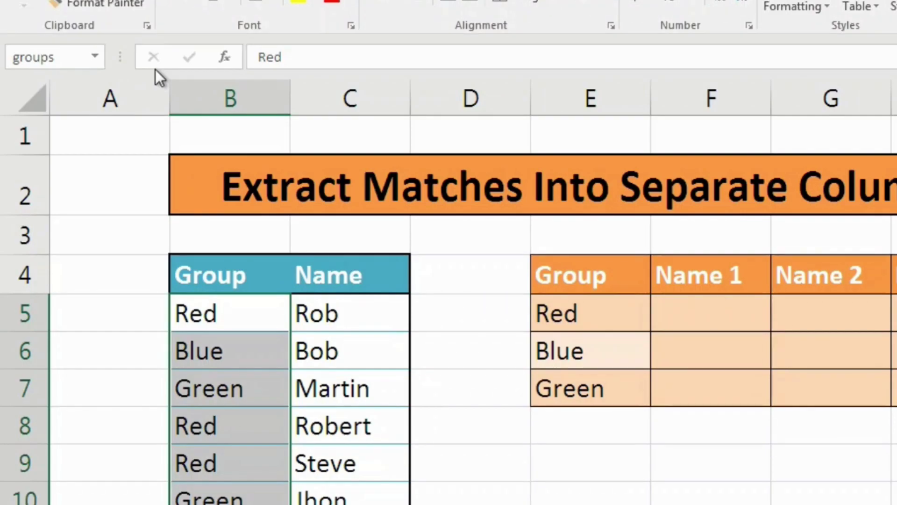
pyautogui.press('Return')
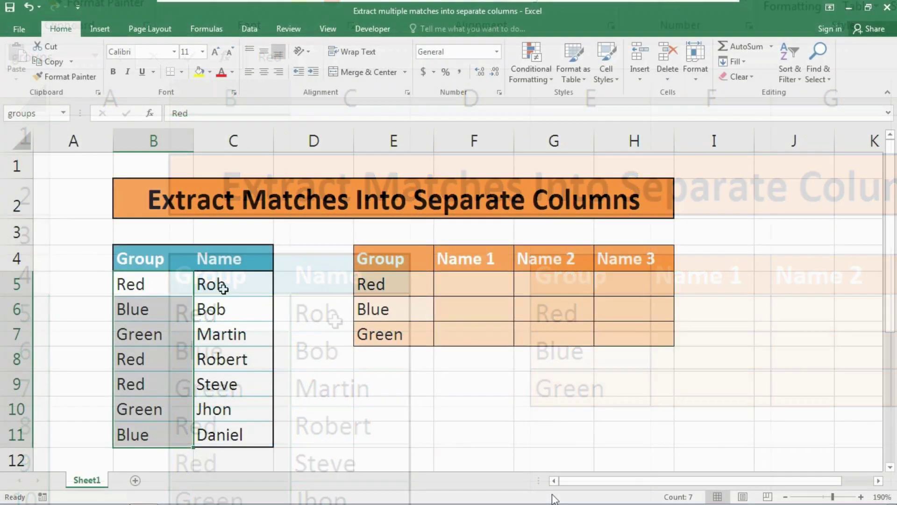
pyautogui.click(213, 285)
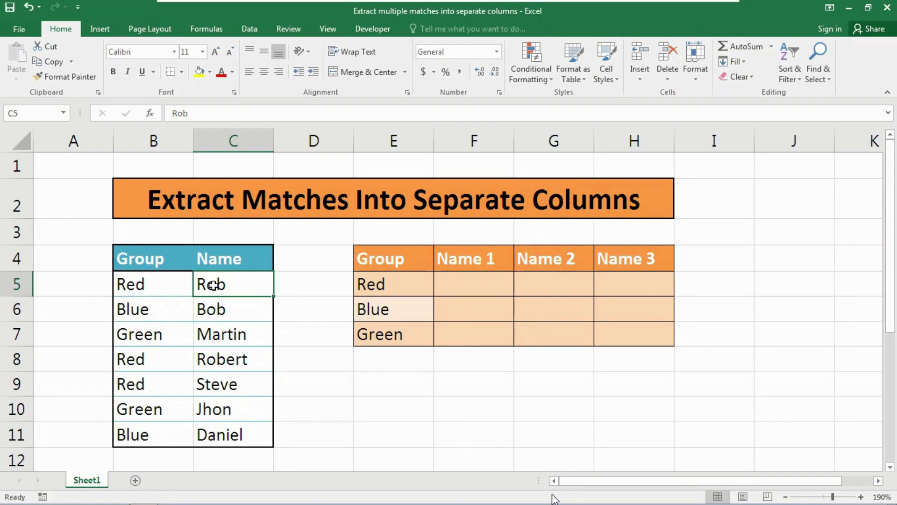
# - Extend the selection to C5:C11 and enter 'names' as its range name in the Name Box
pyautogui.hotkey('ctrl', 'shift', 'Down')
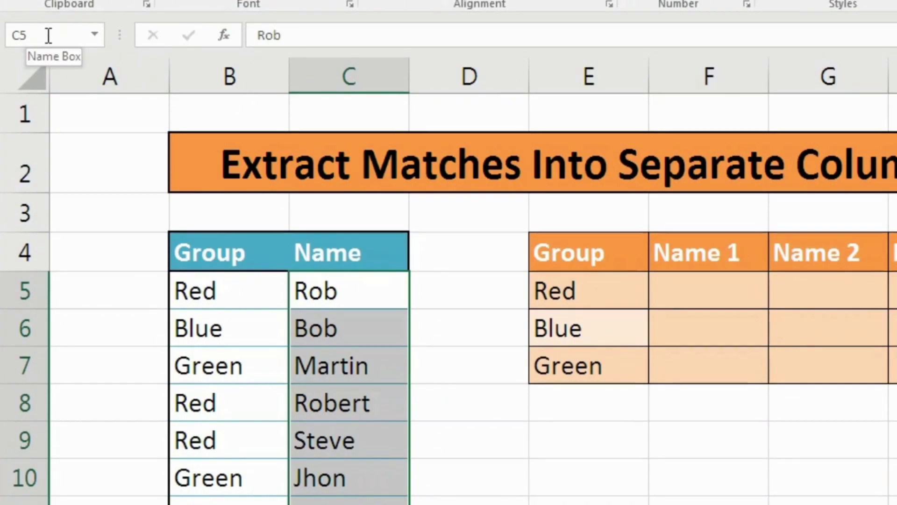
pyautogui.click(46, 36)
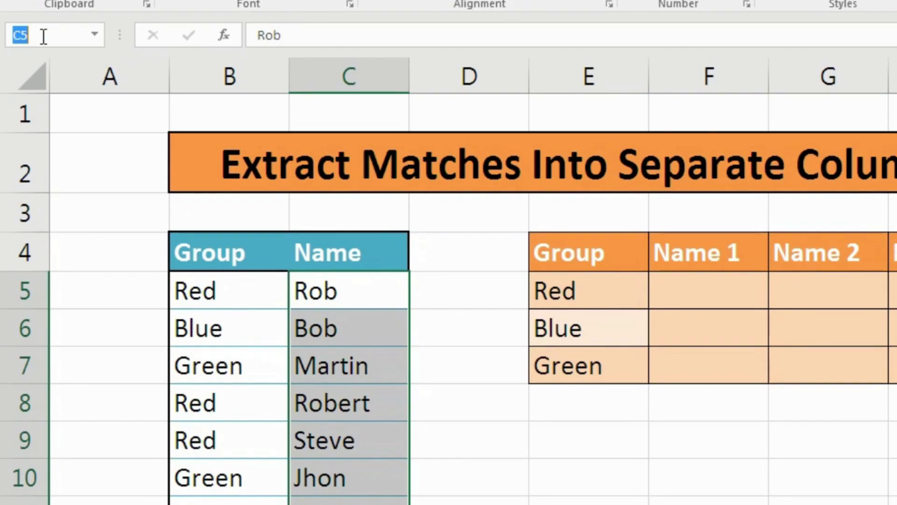
pyautogui.write('names')
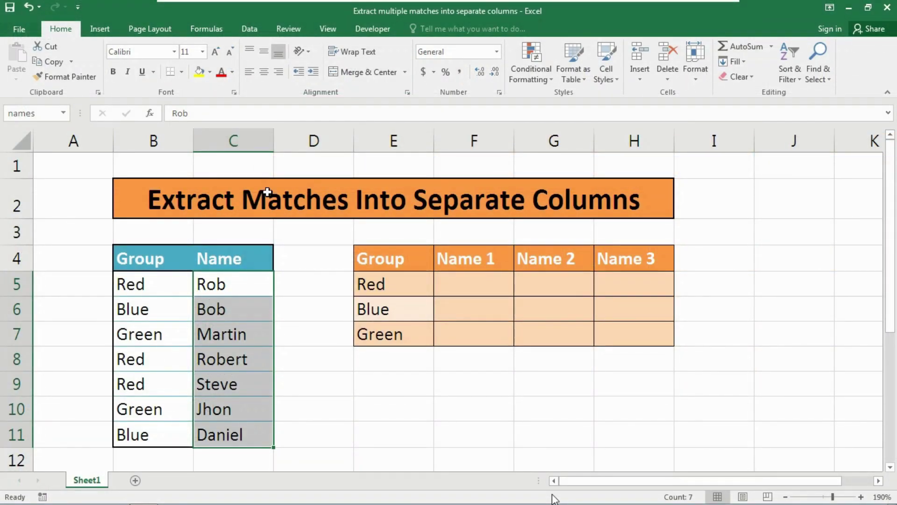
pyautogui.click(204, 34)
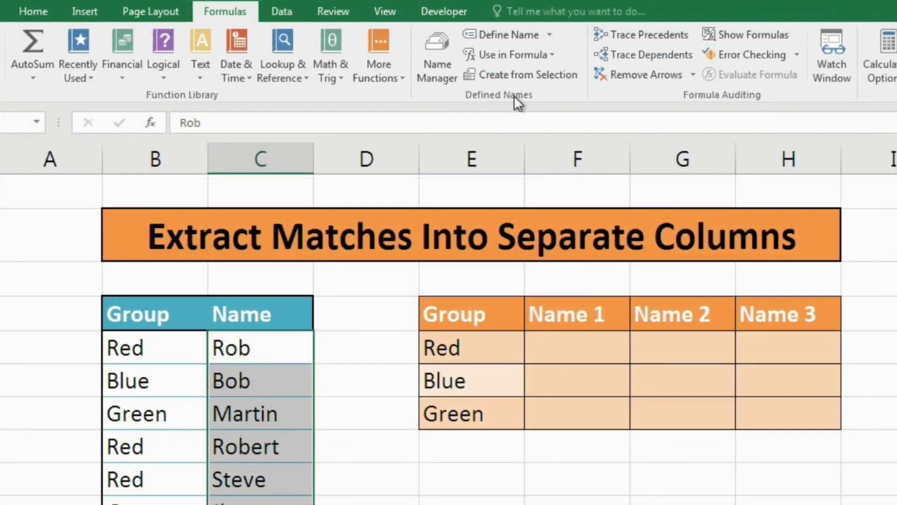
pyautogui.click(445, 69)
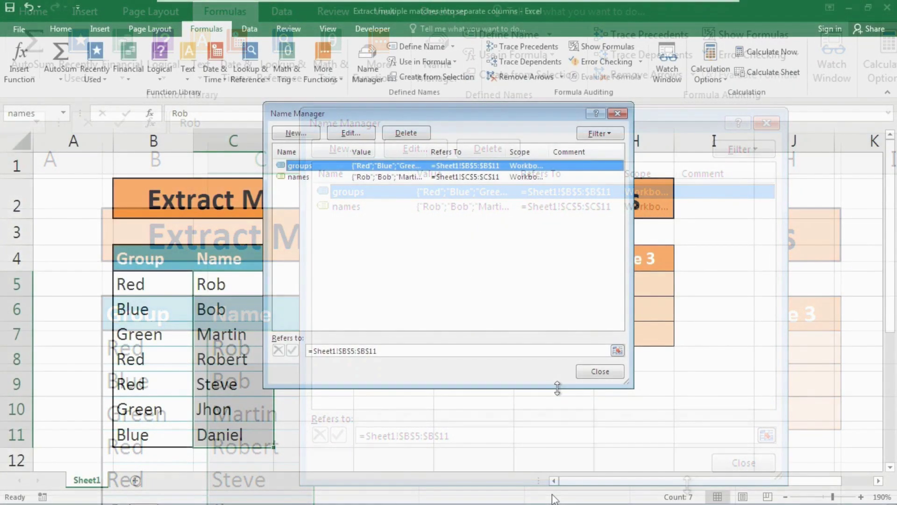
pyautogui.click(600, 371)
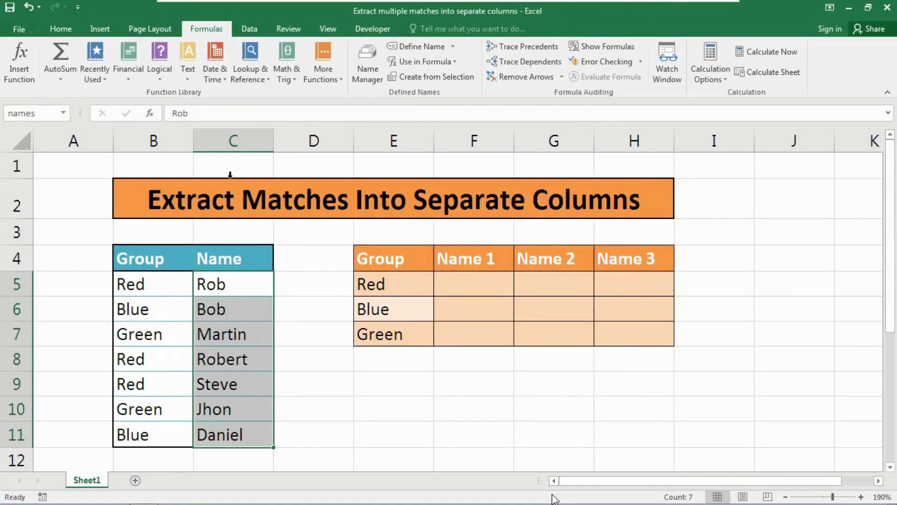
# - In F5, begin the formula =IFERROR(INDEX(names,SMALL(IF( using autocomplete for functions and ranges
pyautogui.click(459, 278)
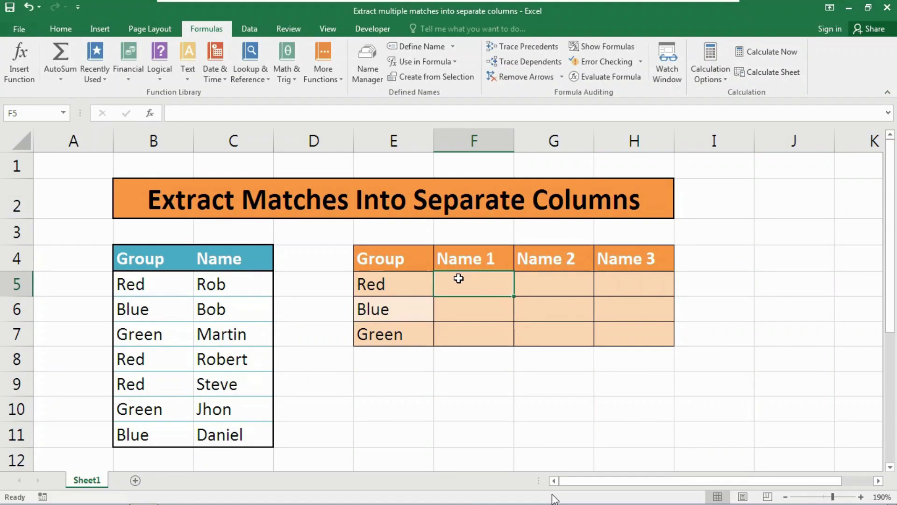
pyautogui.write('=if')
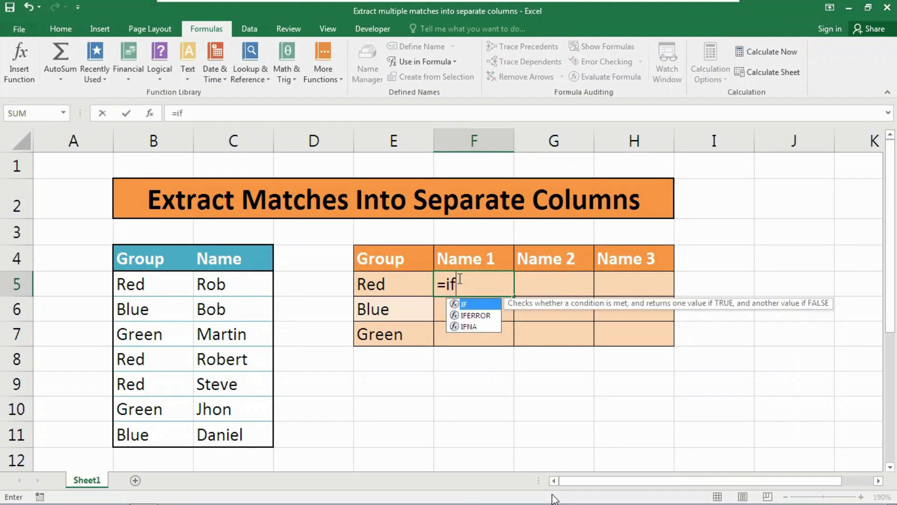
pyautogui.write('err')
pyautogui.press('Tab')
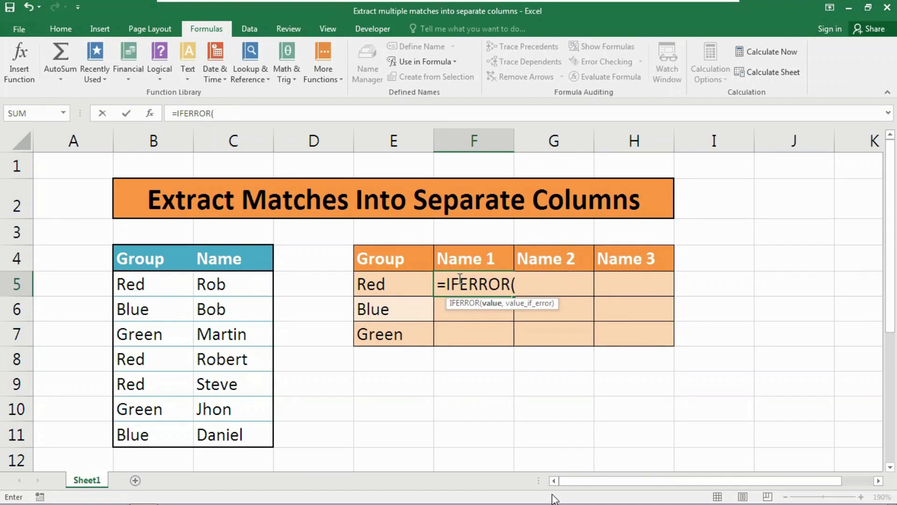
pyautogui.press('F2')
pyautogui.write('INDEX(')
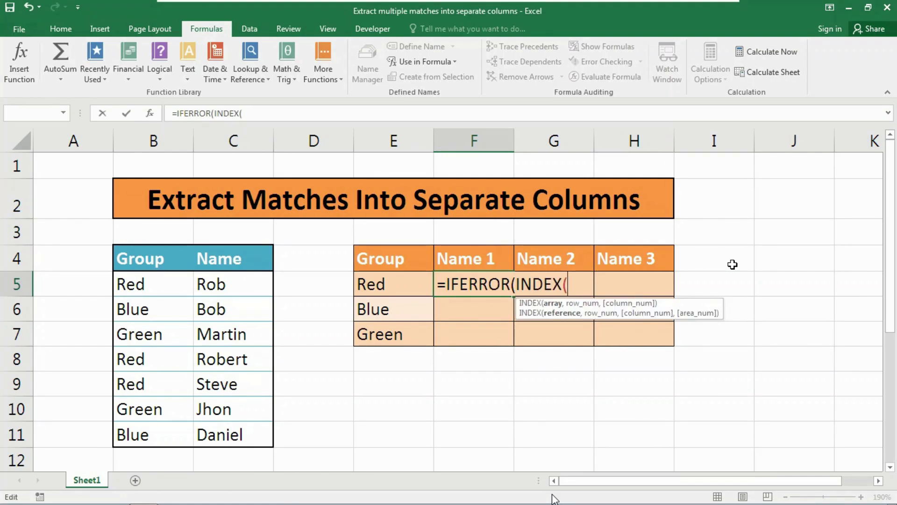
pyautogui.write('na')
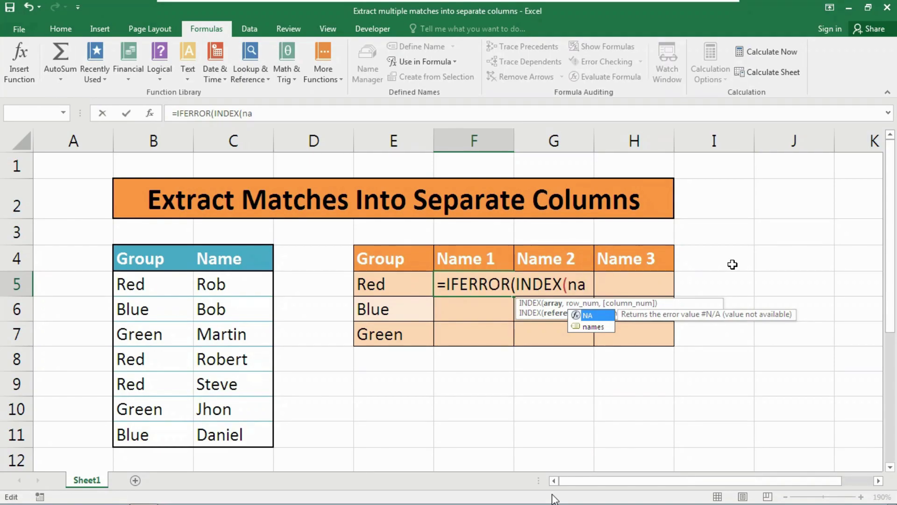
pyautogui.press('Down')
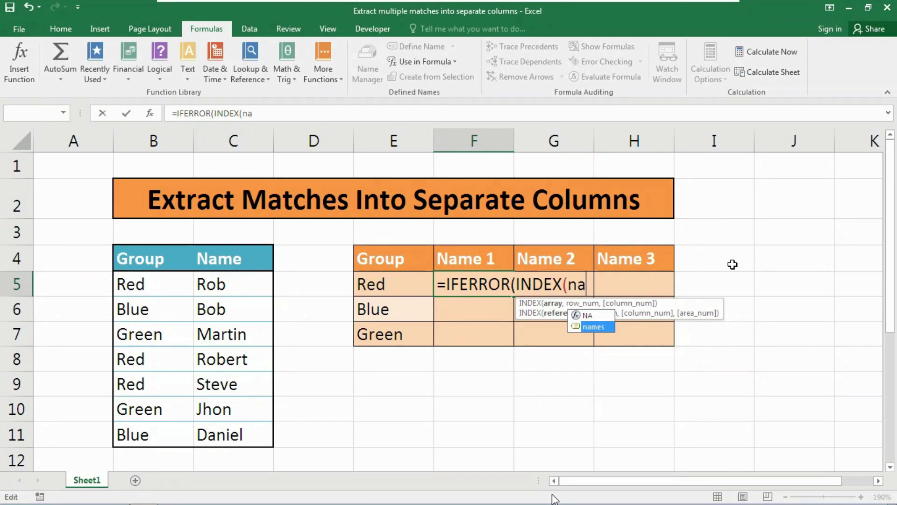
pyautogui.press('Tab')
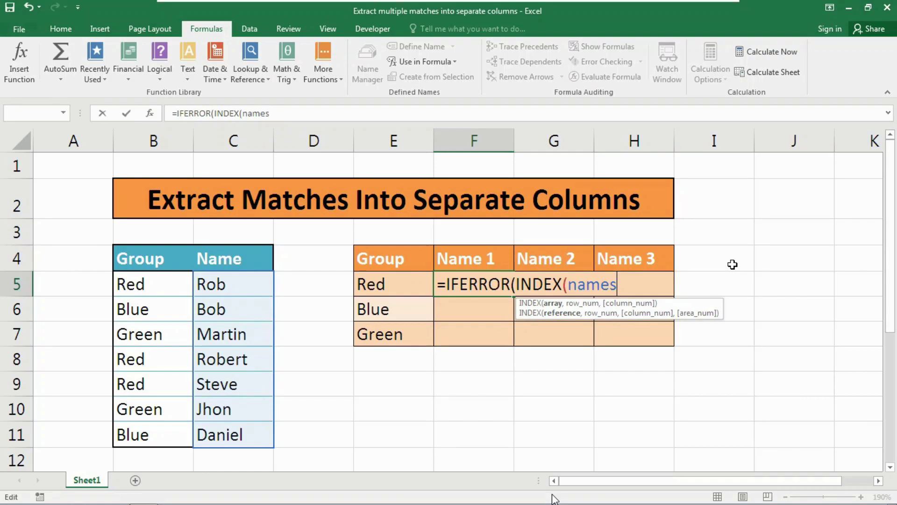
pyautogui.write(',')
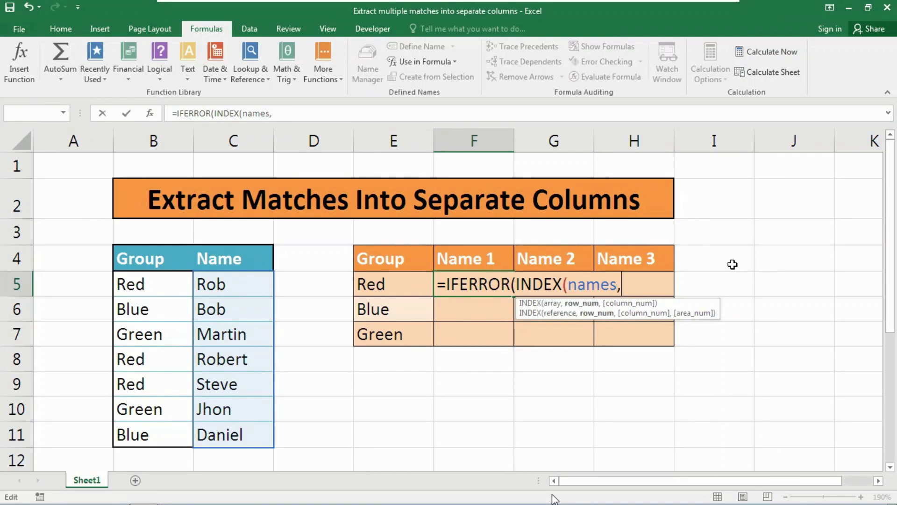
pyautogui.write('smal')
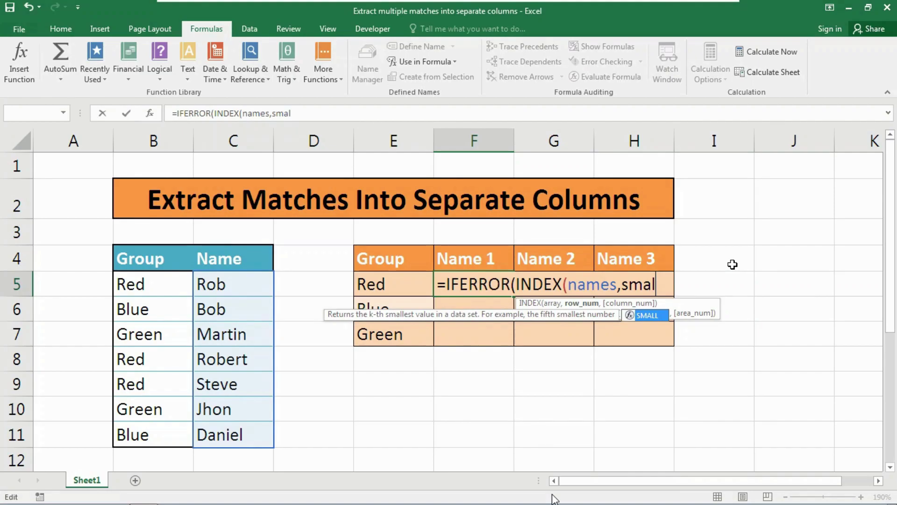
pyautogui.press('Tab')
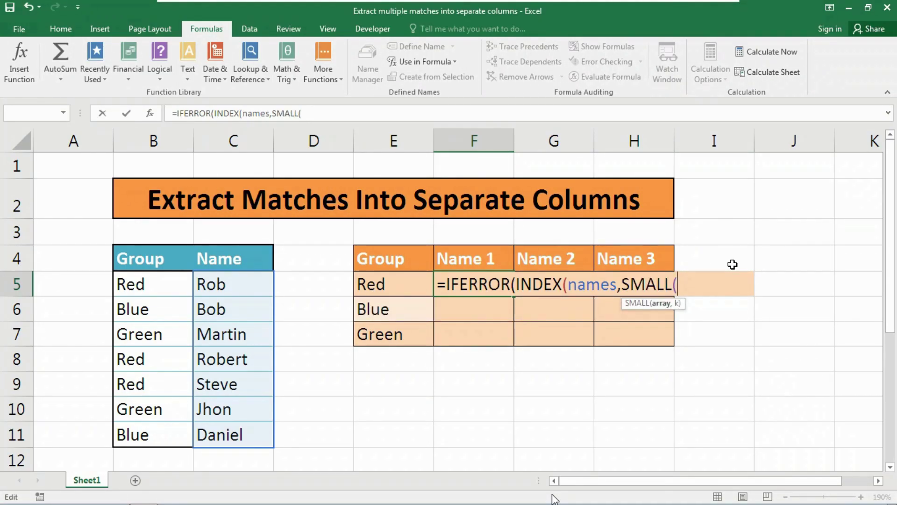
pyautogui.write('if')
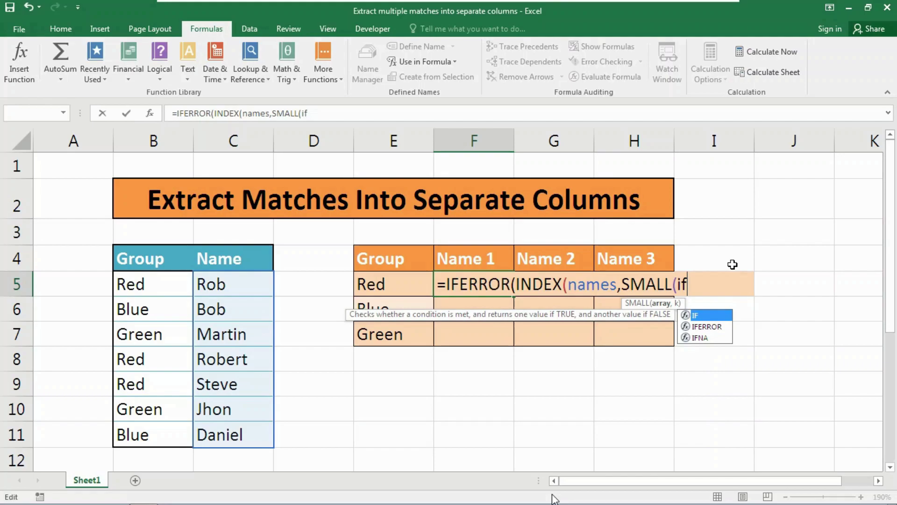
pyautogui.press('Tab')
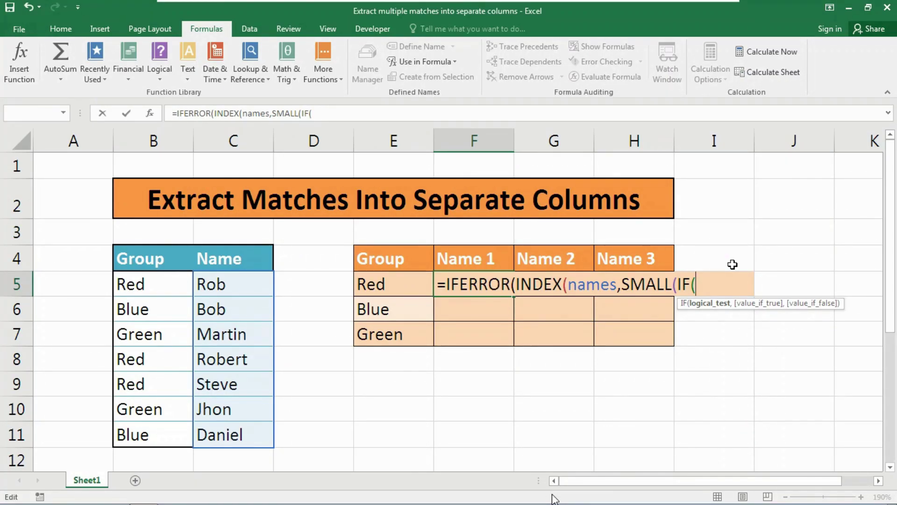
# - Add the IF test groups=$E5, with the E5 group reference anchored by column
pyautogui.write('gro')
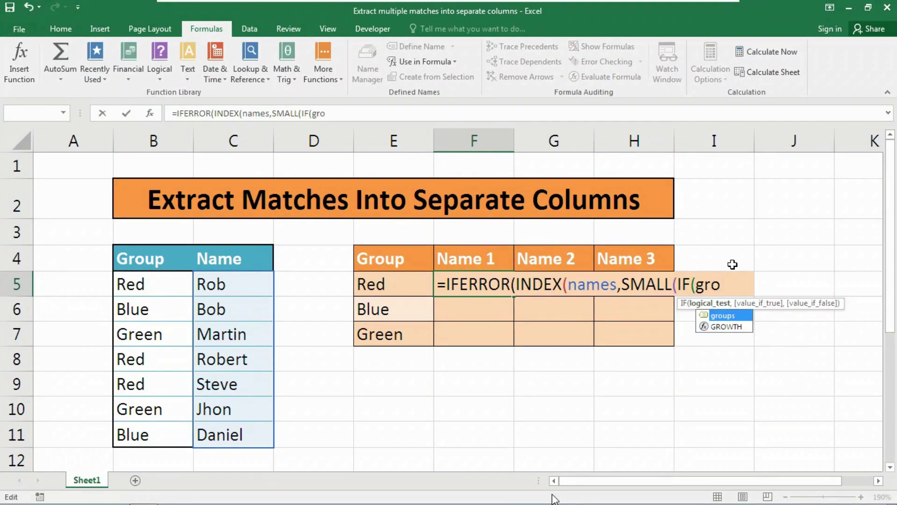
pyautogui.press('Down')
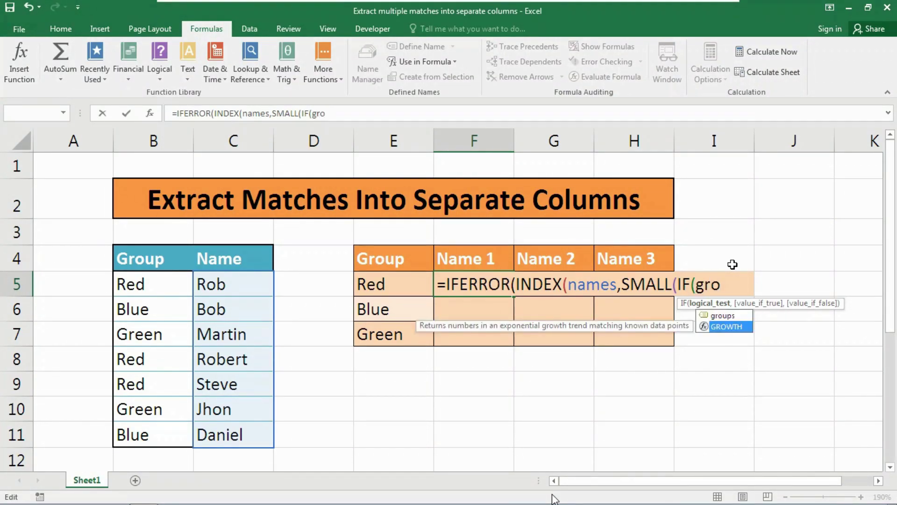
pyautogui.press('Up')
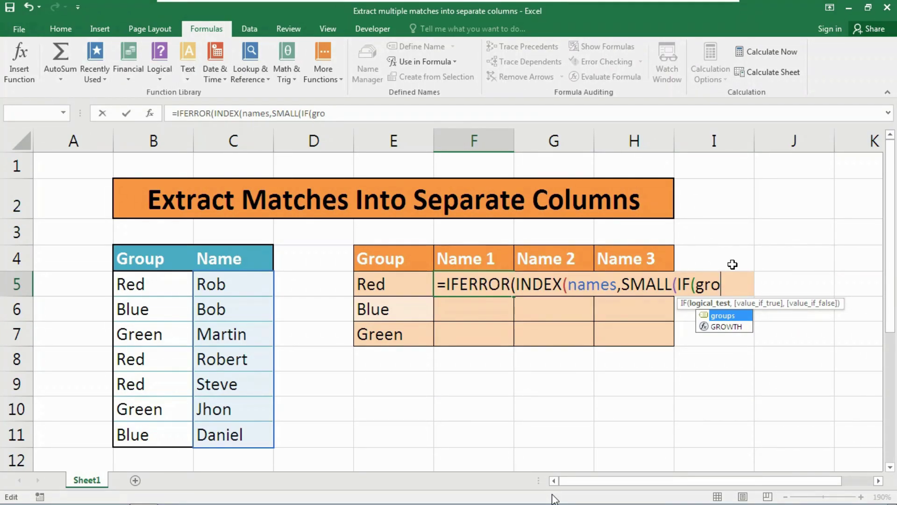
pyautogui.press('Tab')
pyautogui.write('=')
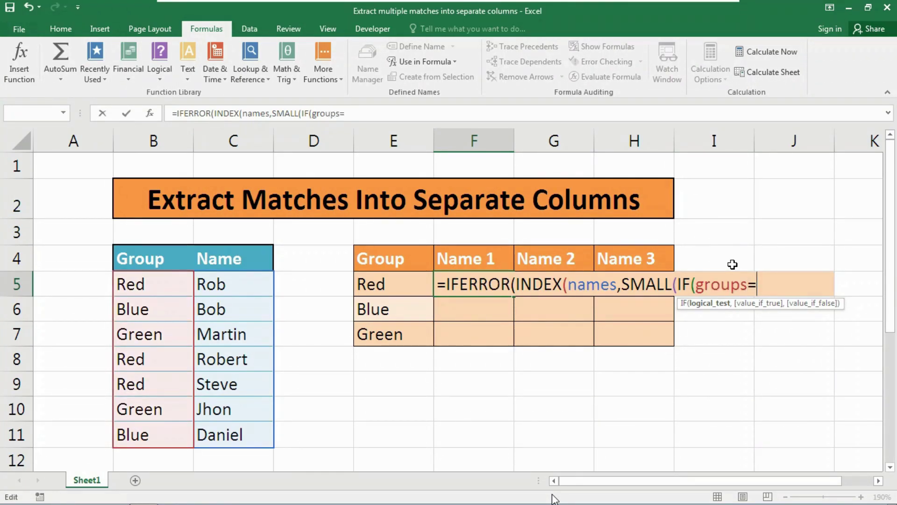
pyautogui.click(393, 287)
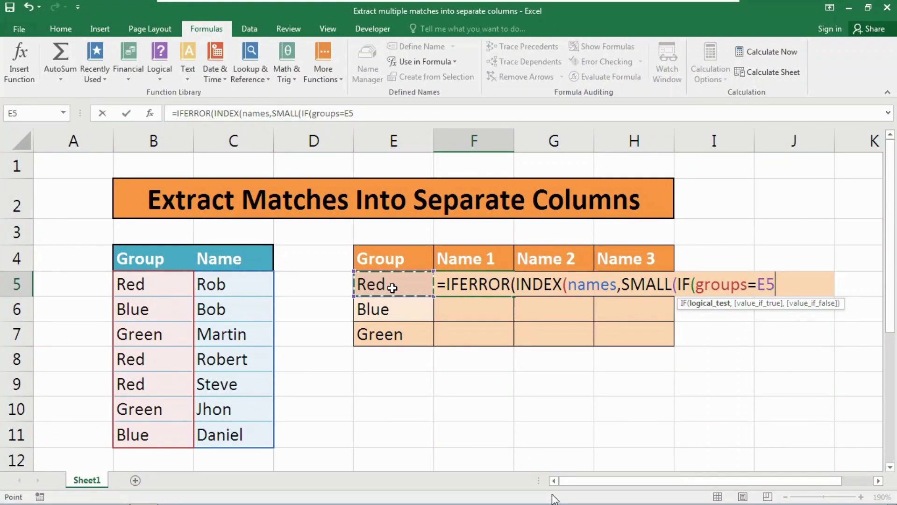
pyautogui.press('F4')
pyautogui.press('F4')
pyautogui.press('F4')
# - Add ROW(names)-MIN(ROW(names))+1 as IF's result to return each match's position
pyautogui.write(',')
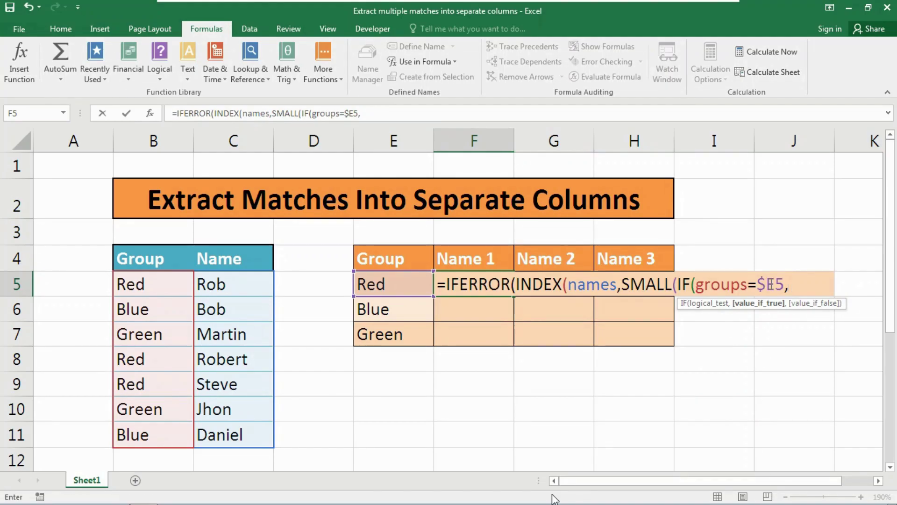
pyautogui.write('row')
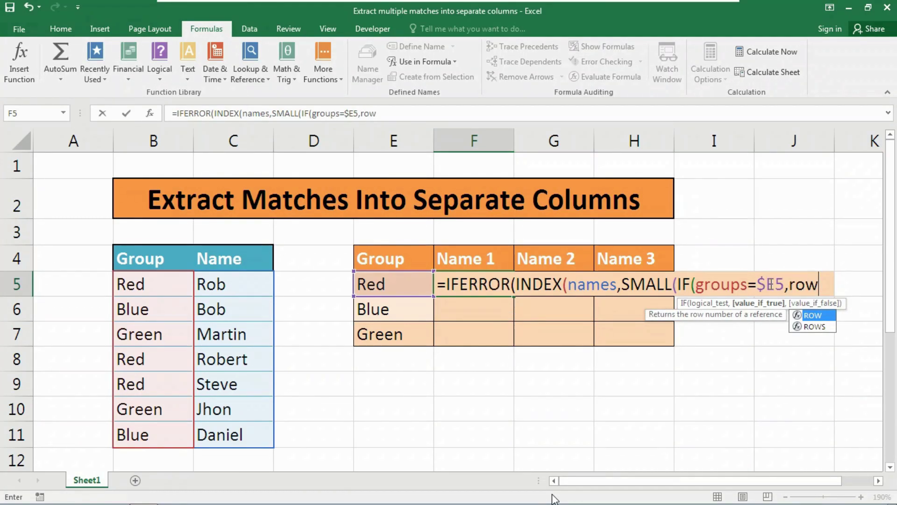
pyautogui.press('Tab')
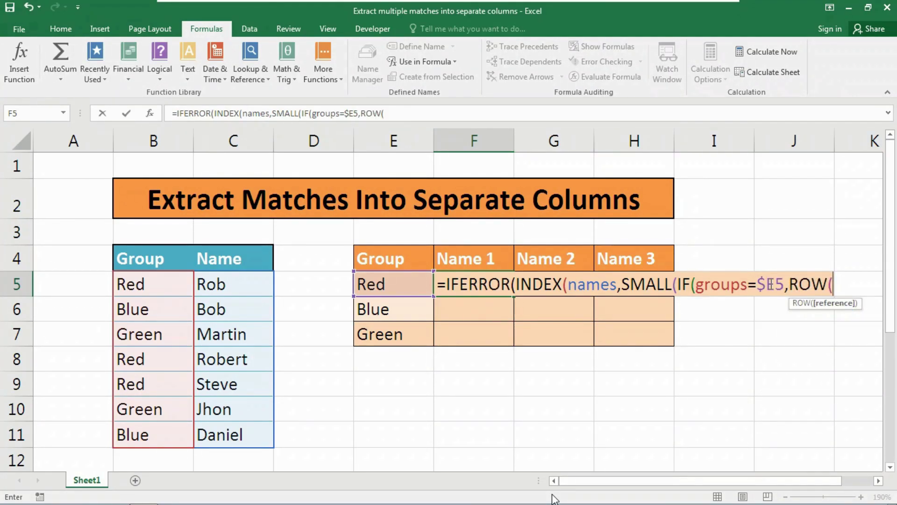
pyautogui.write('names)')
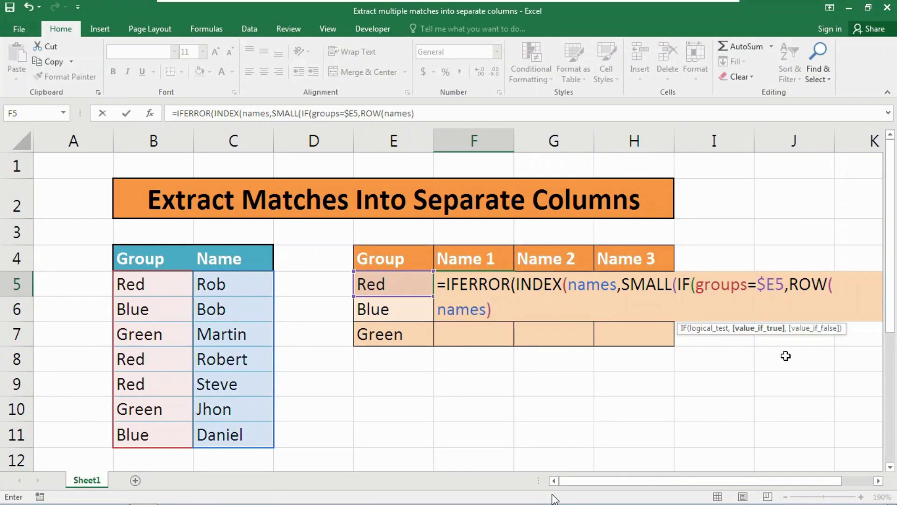
pyautogui.write('-min')
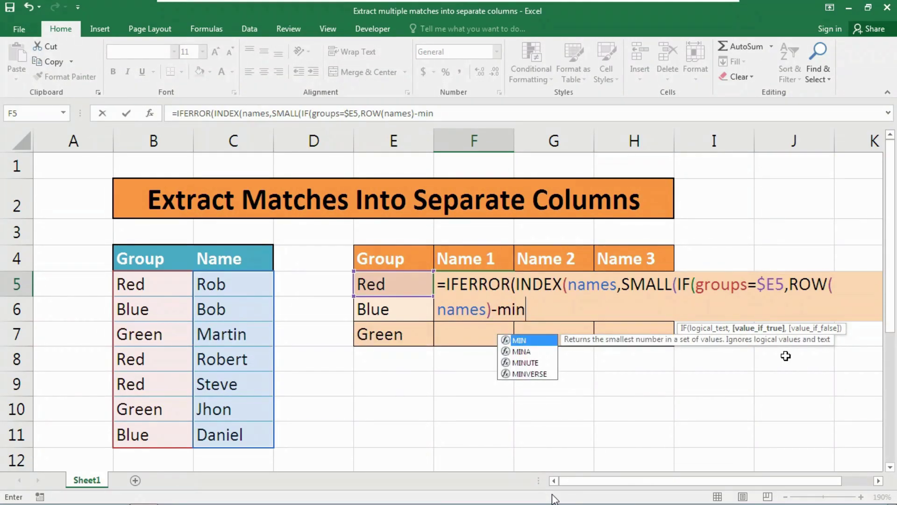
pyautogui.press('Tab')
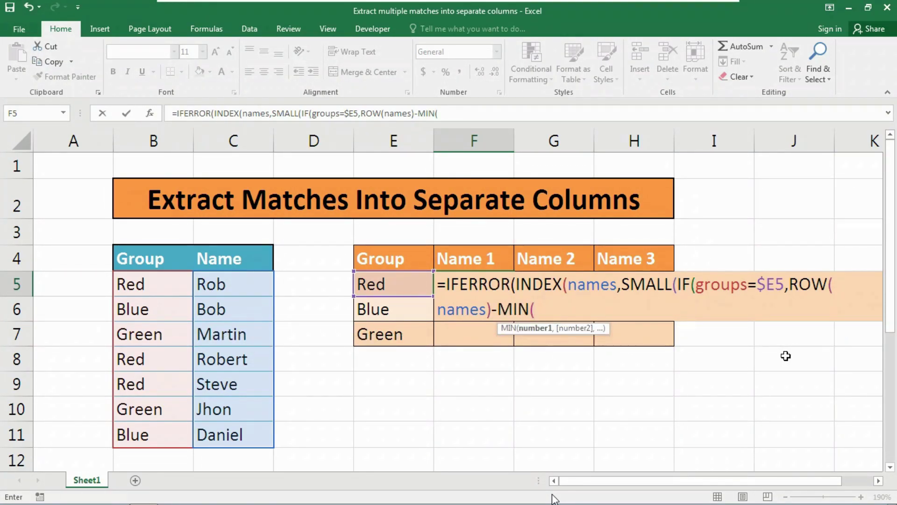
pyautogui.write('row')
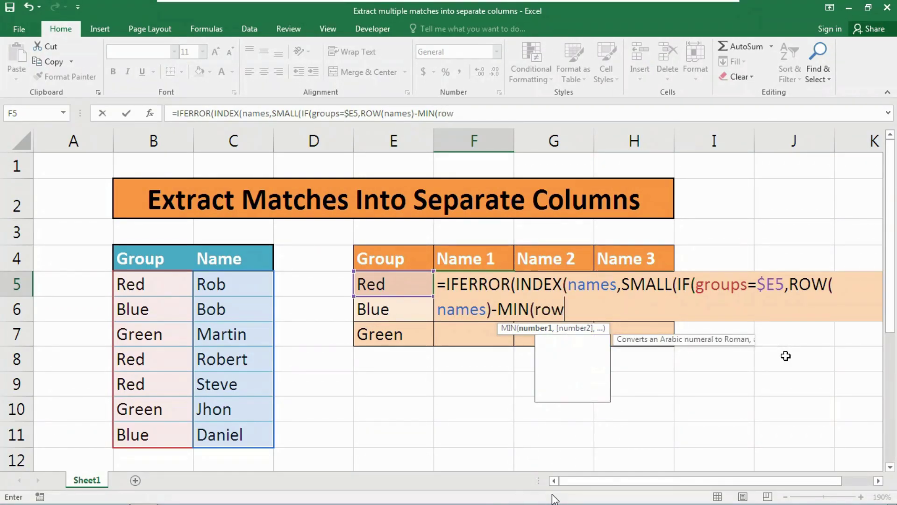
pyautogui.press('Tab')
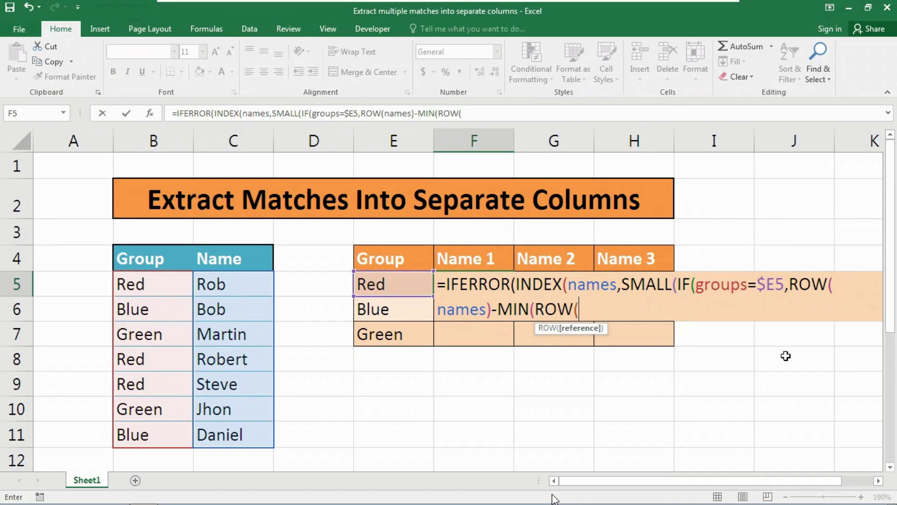
pyautogui.write('na')
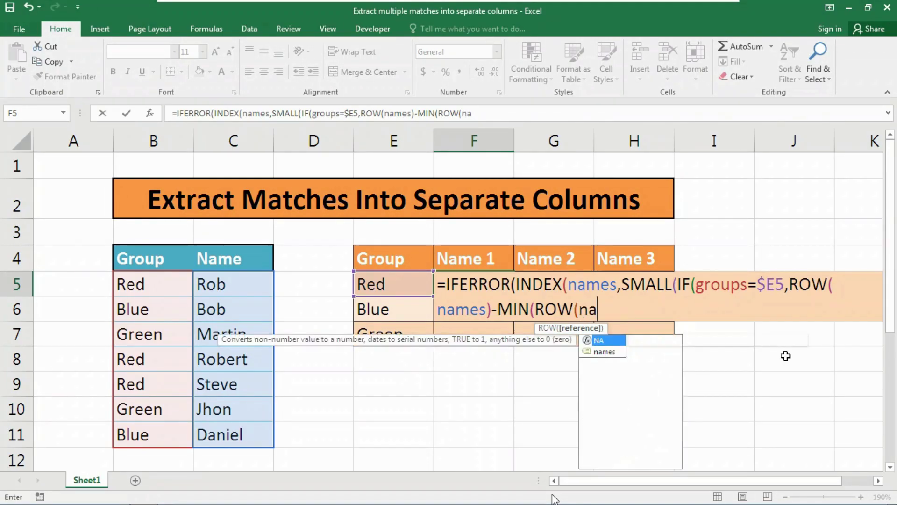
pyautogui.write('m')
pyautogui.press('Tab')
pyautogui.write(')')
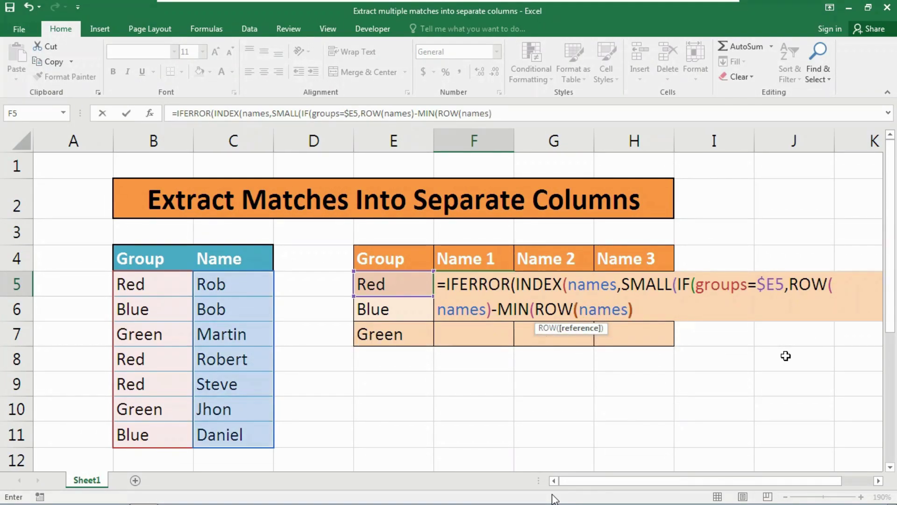
pyautogui.write(')')
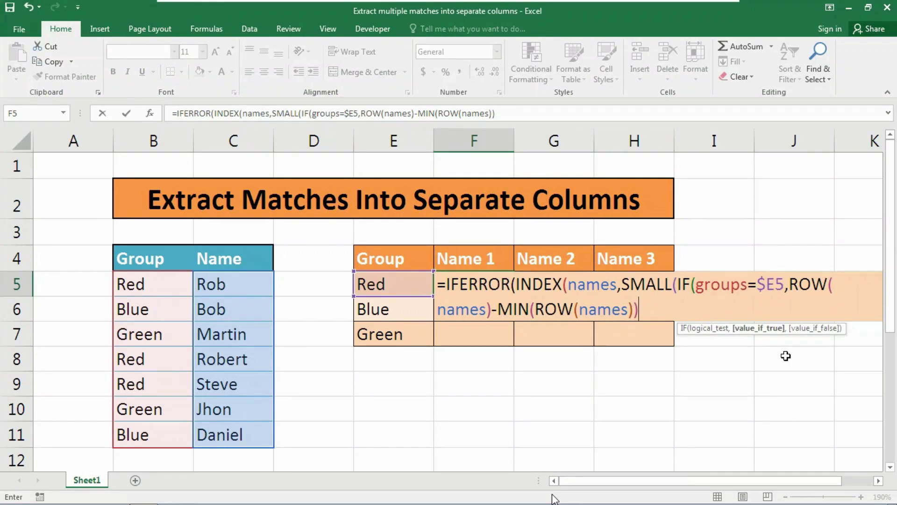
pyautogui.write('+1),')
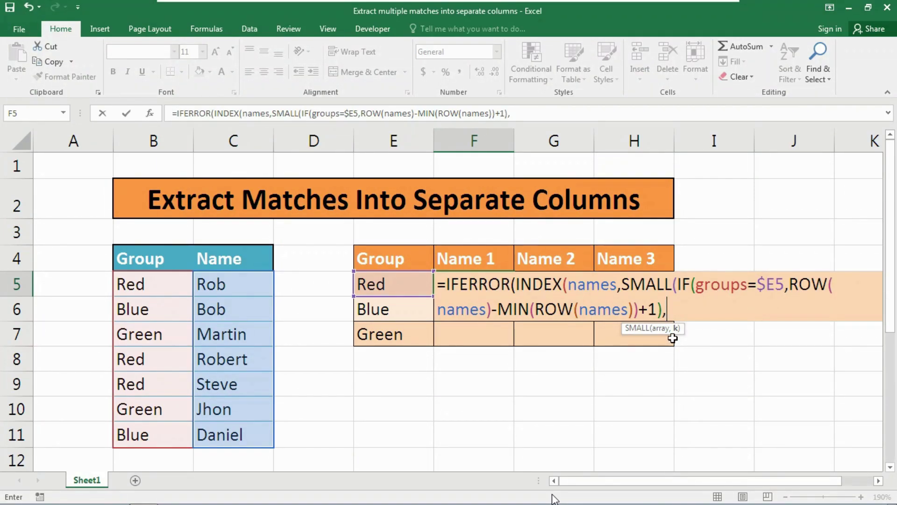
# - Close the formula with COLUMNS($E$5:E5) as SMALL's k and "" as the IFERROR fallback
pyautogui.write('colum')
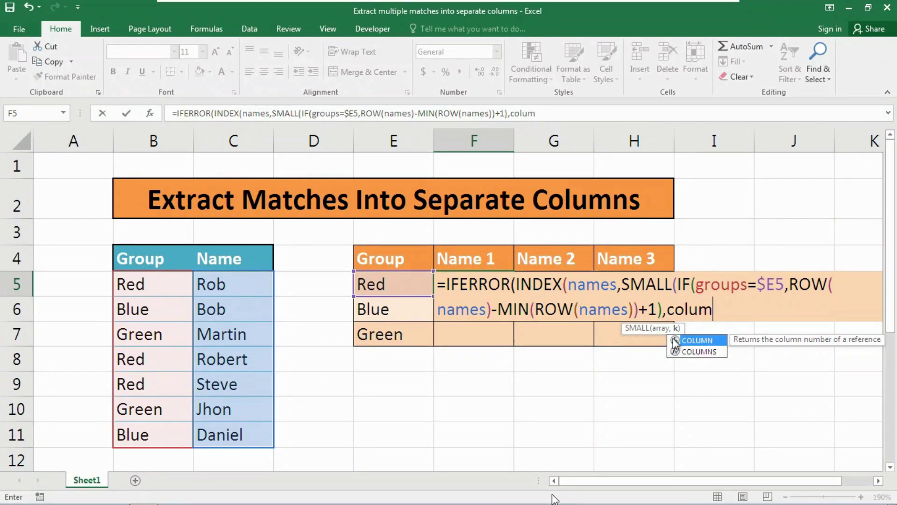
pyautogui.press('Down')
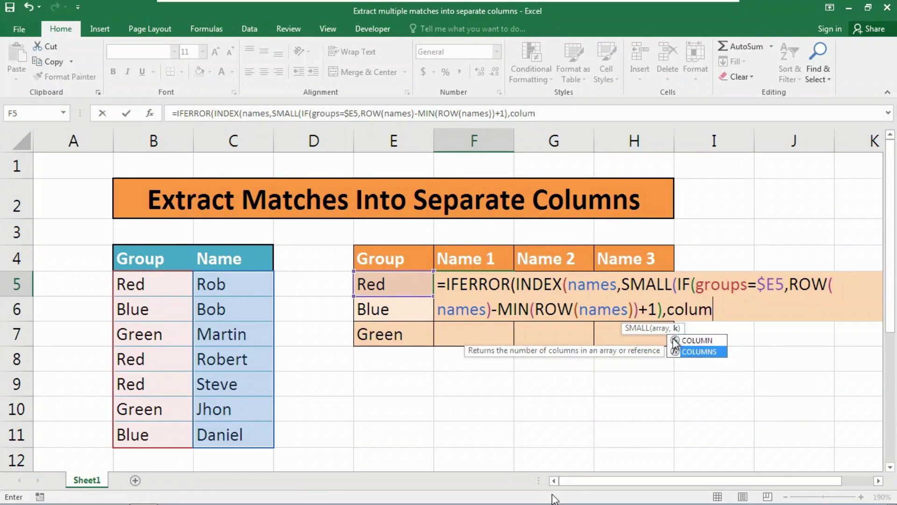
pyautogui.press('Tab')
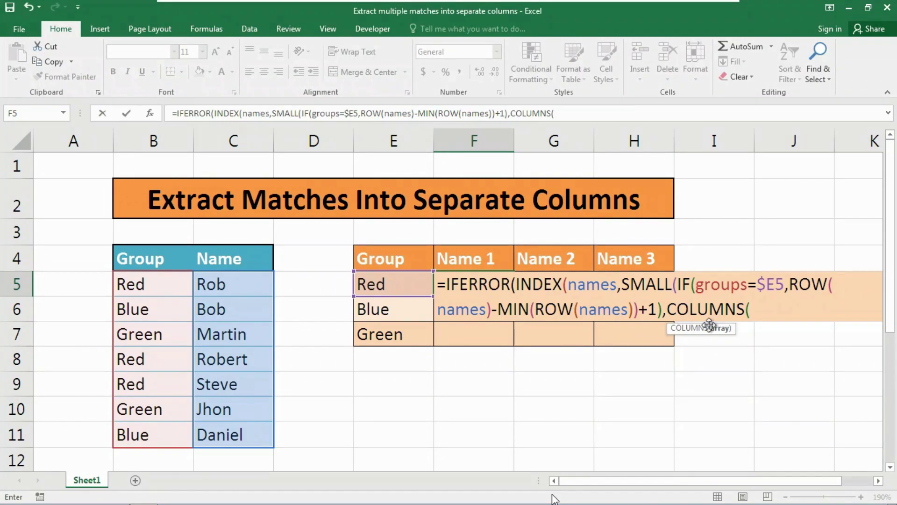
pyautogui.write('$E$5:')
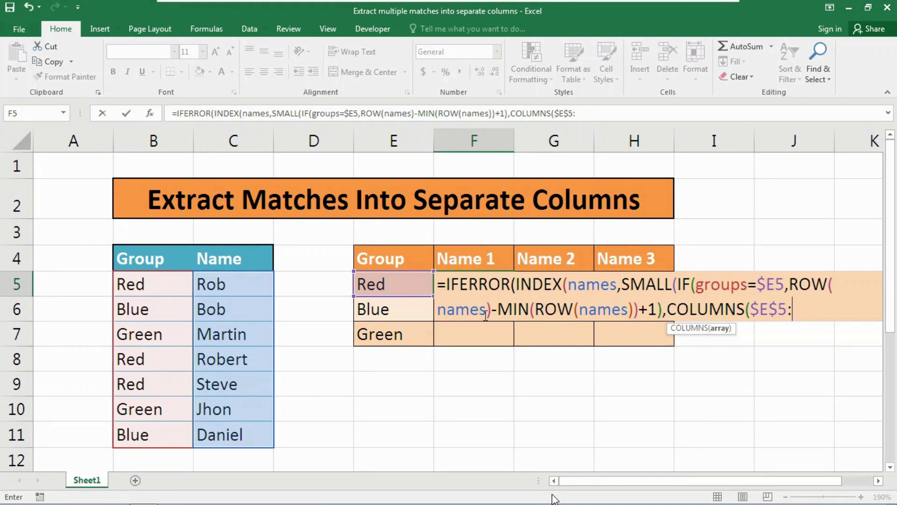
pyautogui.write('E5)))')
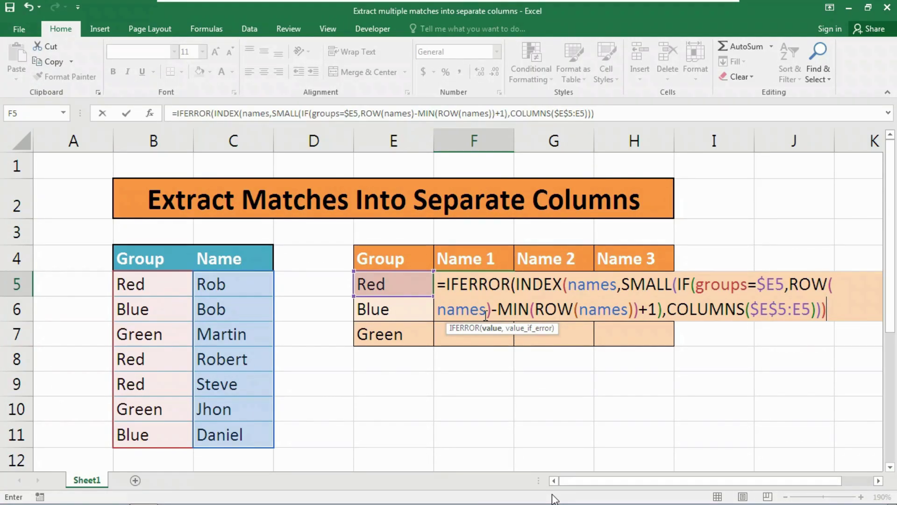
pyautogui.write(',')
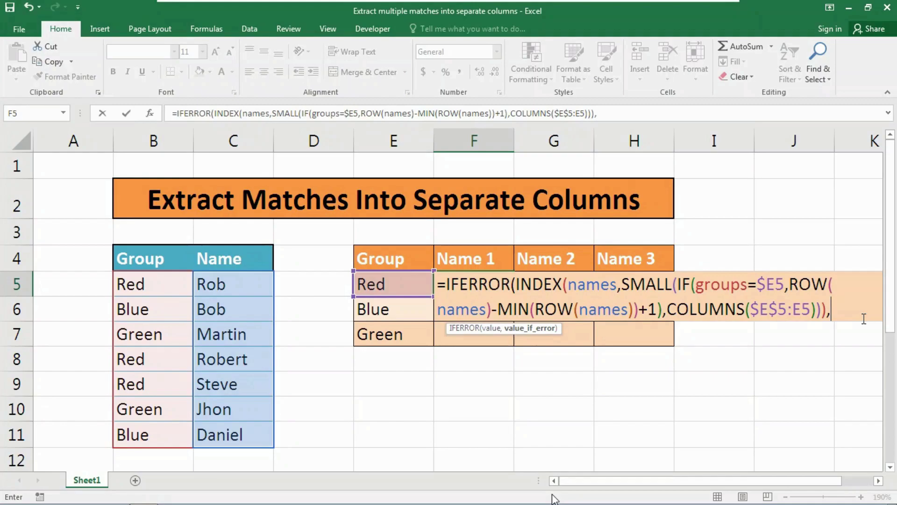
pyautogui.write('""')
pyautogui.write(')')
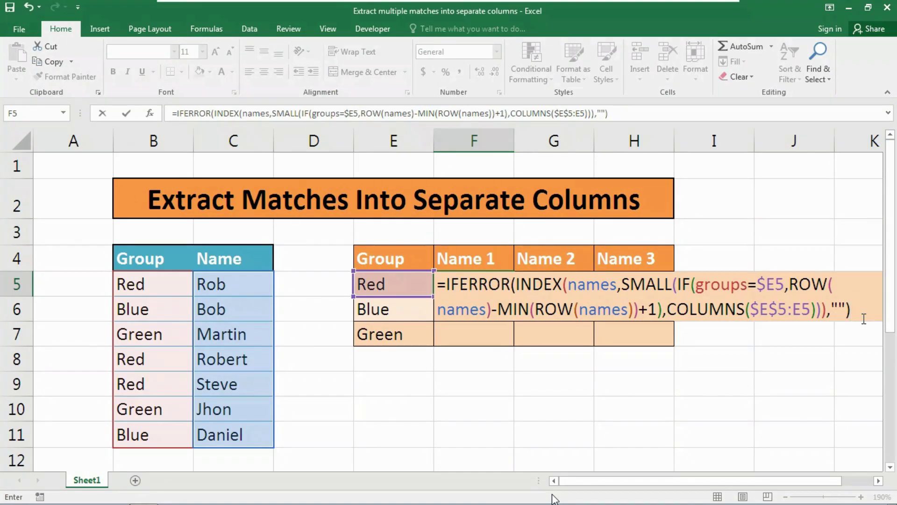
# - Confirm F5 as an array formula with Ctrl+Shift+Enter and fill it through F5:H7
pyautogui.press('ctrl')
pyautogui.hotkey('ctrl', 'shift', 'Return')
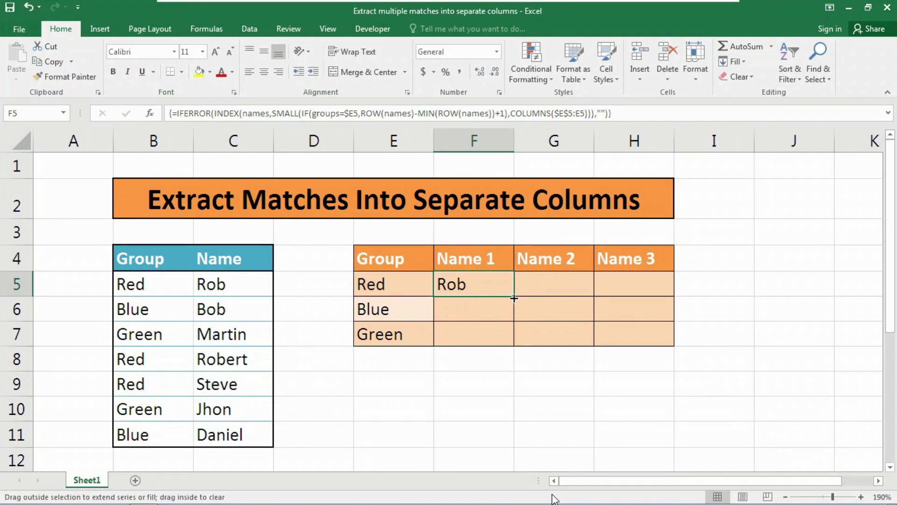
pyautogui.moveTo(514, 298); pyautogui.dragTo(653, 350)
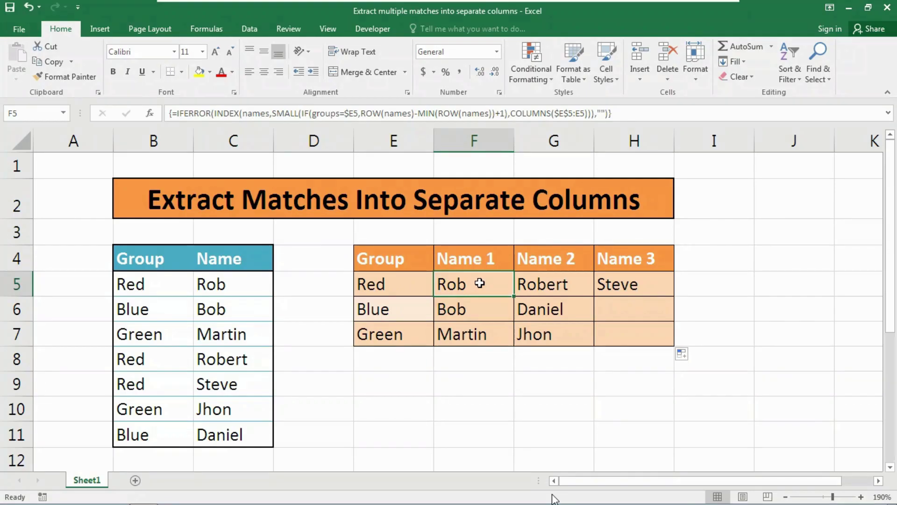
# - Open F5's formula in edit mode and highlight its SMALL, INDEX and IF parts
pyautogui.doubleClick(480, 283)
pyautogui.click(638, 280)
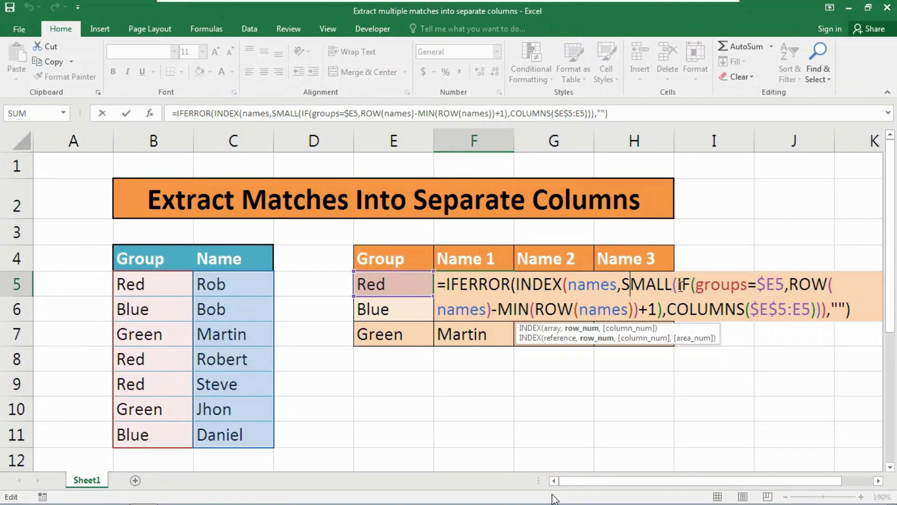
pyautogui.doubleClick(638, 280)
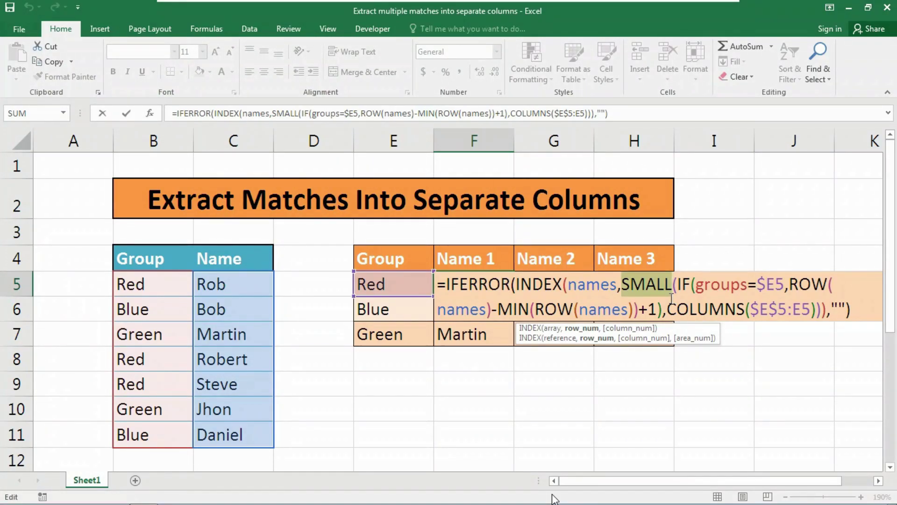
pyautogui.click(554, 283)
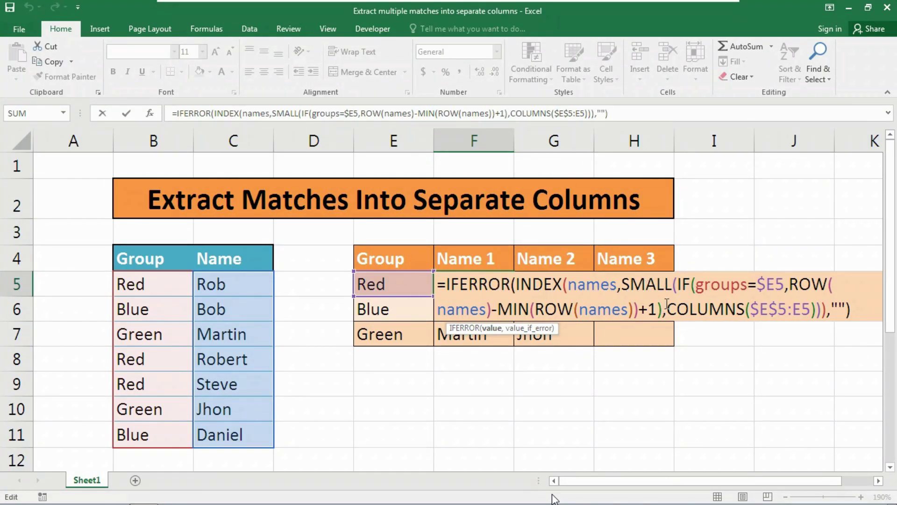
pyautogui.moveTo(678, 283); pyautogui.dragTo(693, 284)
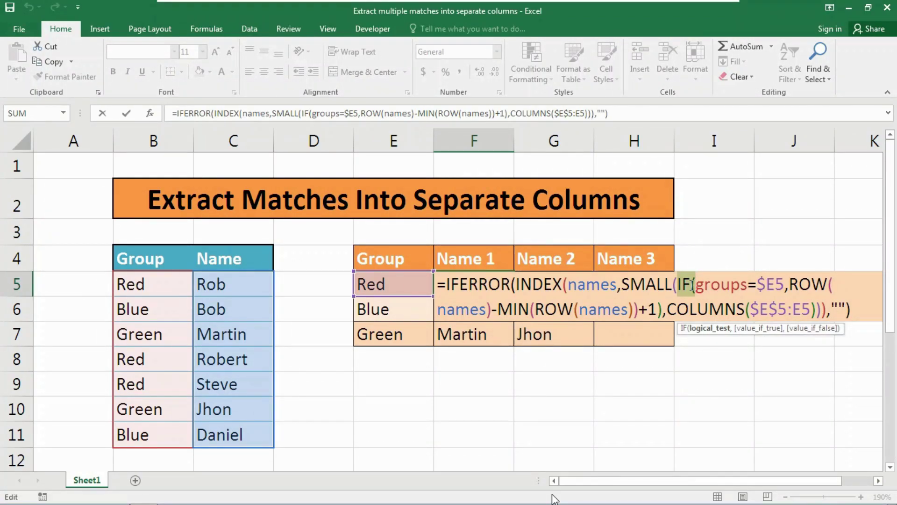
pyautogui.click(721, 285)
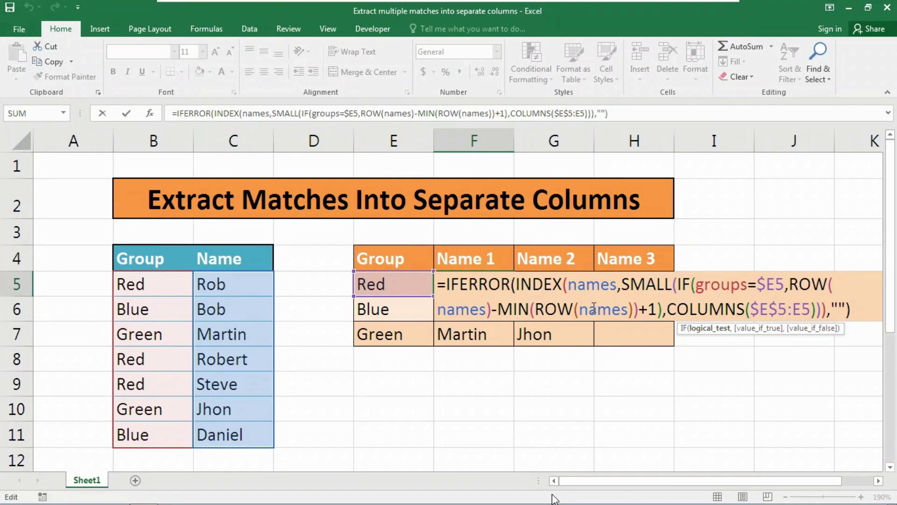
pyautogui.click(708, 306)
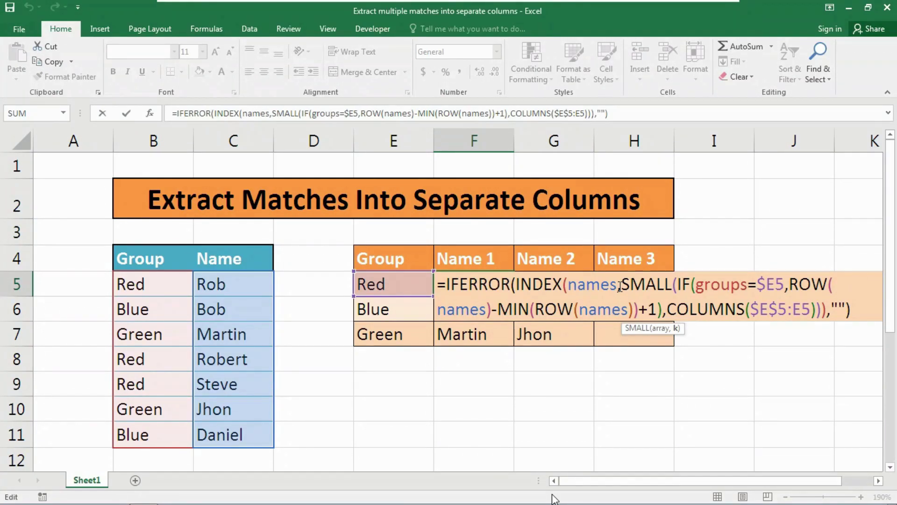
pyautogui.click(543, 284)
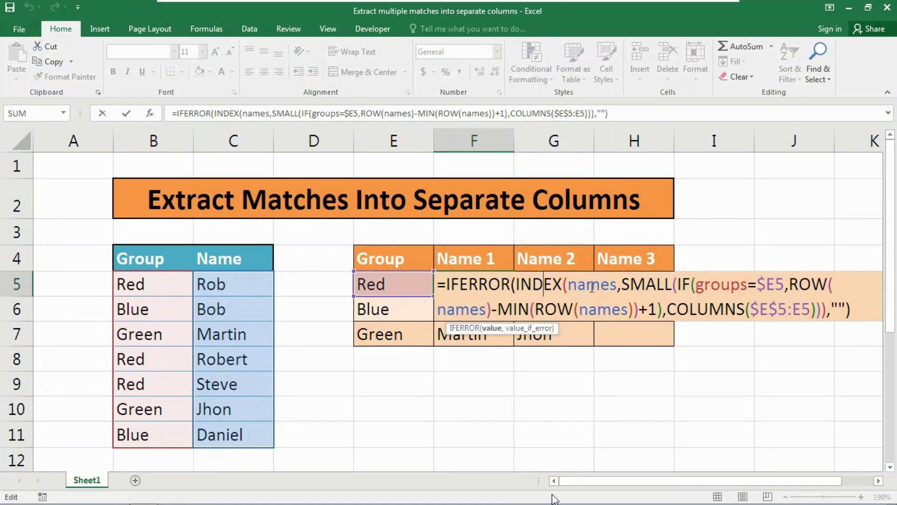
pyautogui.click(585, 284)
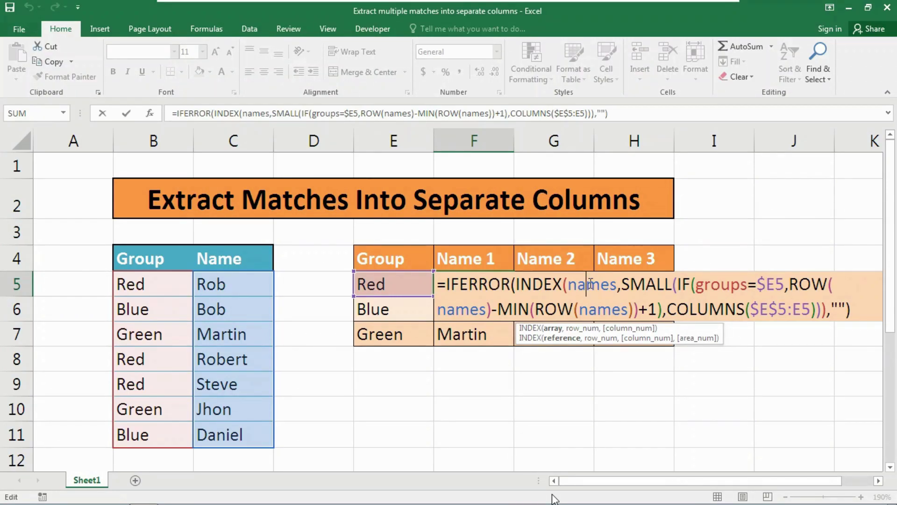
pyautogui.click(841, 308)
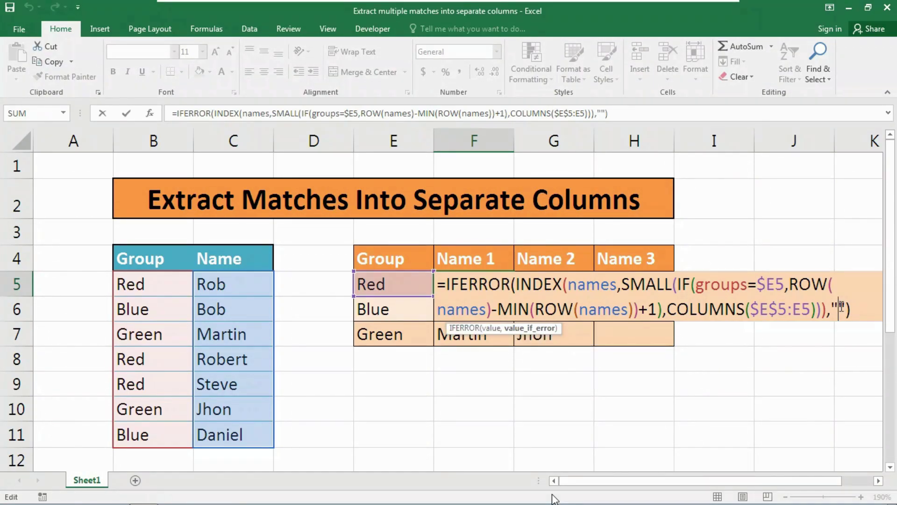